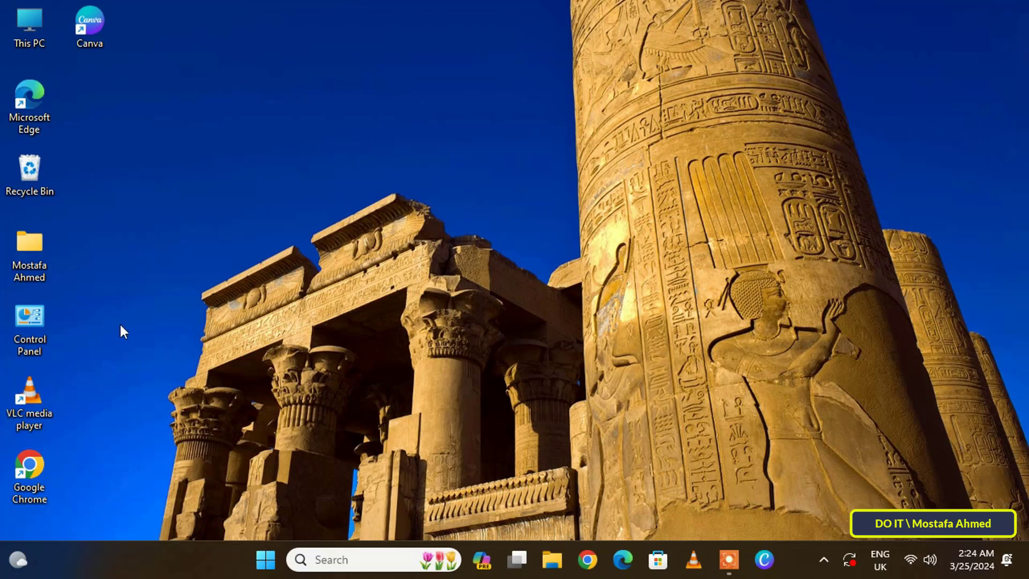
Step: Open Control Panel from the desktop, keep View by Category, and go to System and Security
{"action": "double_click", "coordinate": [26, 321]}
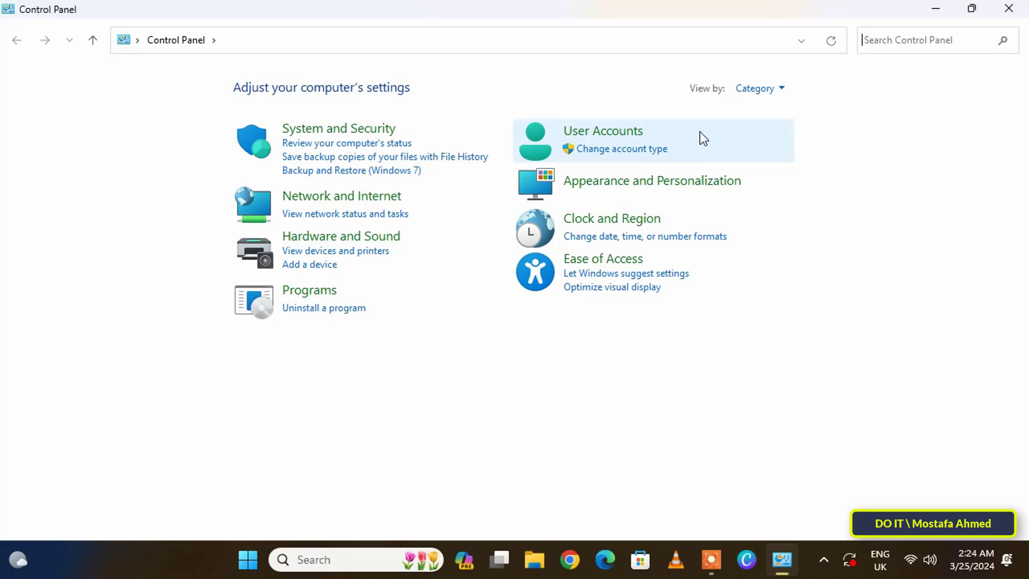
{"action": "left_click", "coordinate": [773, 90]}
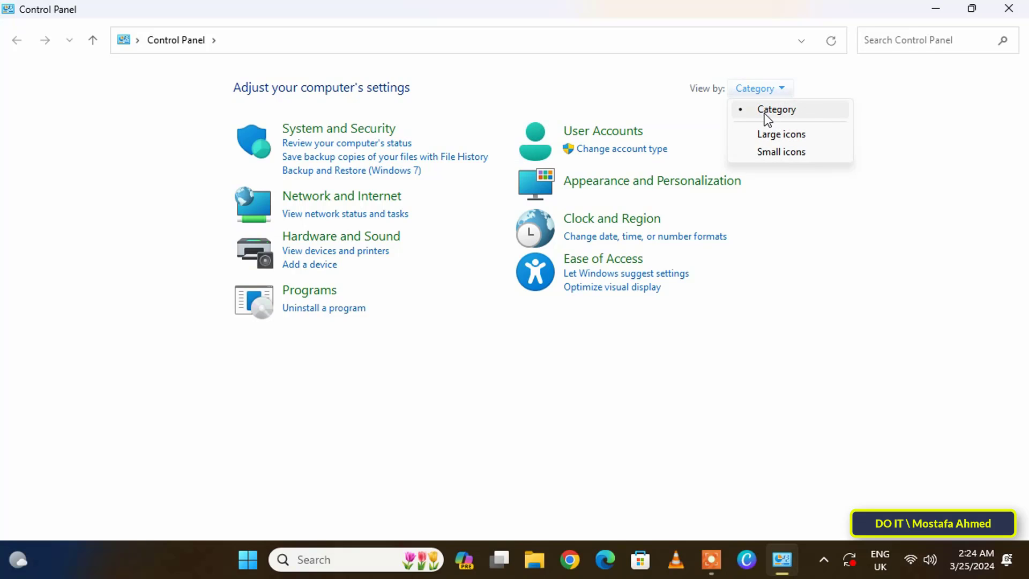
{"action": "left_click", "coordinate": [818, 112]}
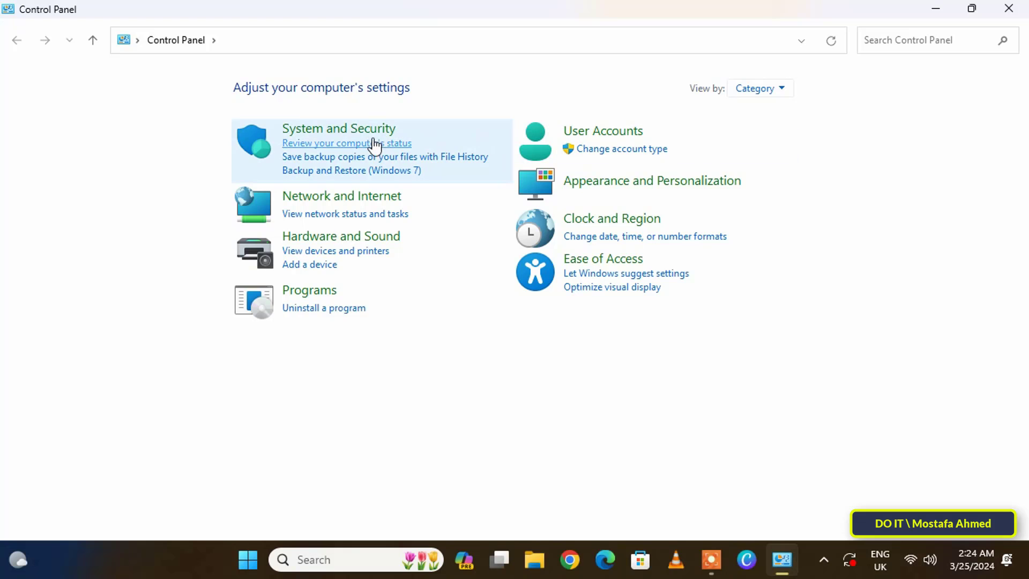
{"action": "left_click", "coordinate": [333, 133]}
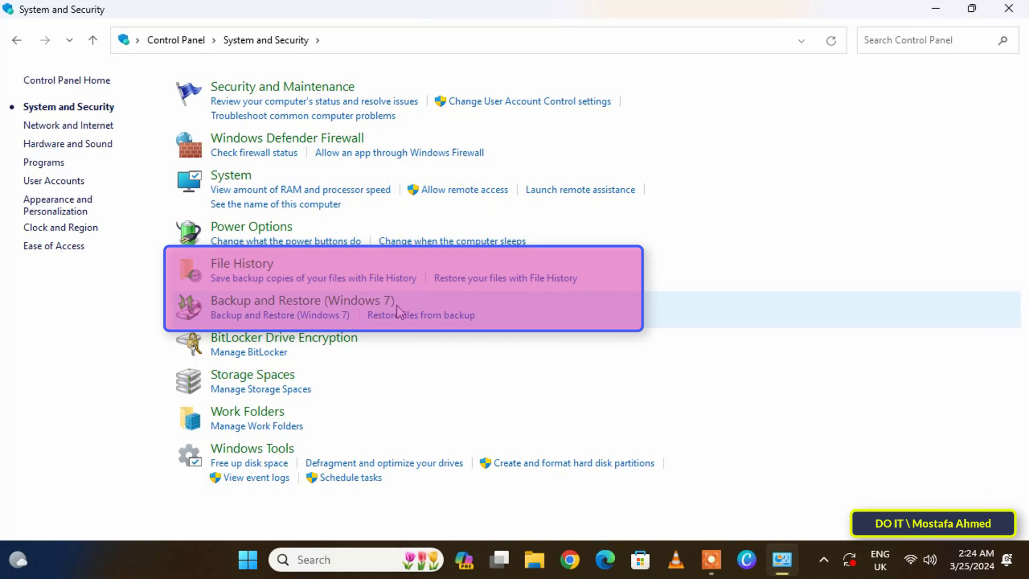
Step: Open Backup and Restore (Windows 7), start Set up backup, and keep Local Disk (F:) as destination
{"action": "left_click", "coordinate": [351, 303]}
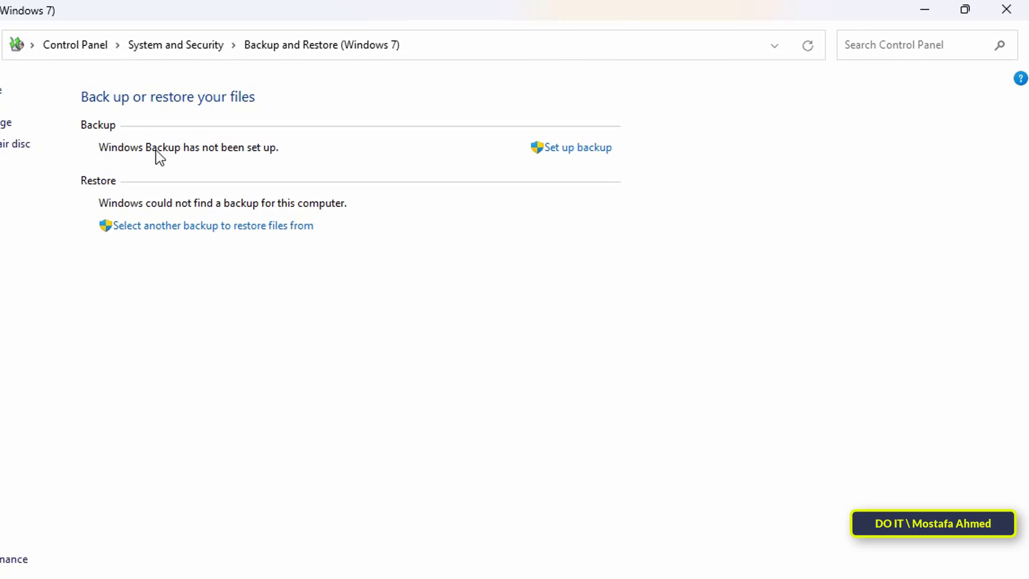
{"action": "left_click", "coordinate": [589, 155]}
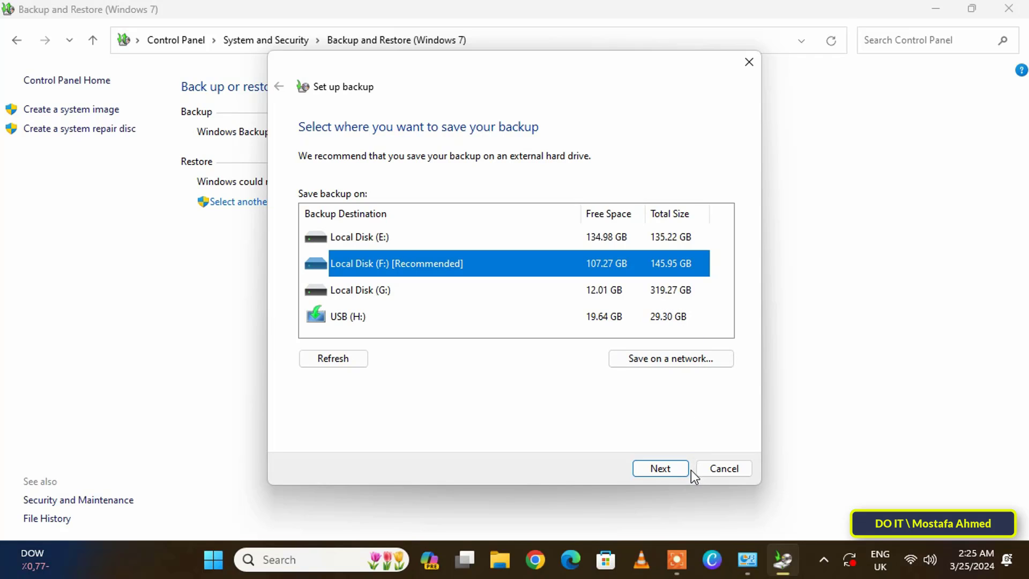
{"action": "left_click", "coordinate": [663, 465]}
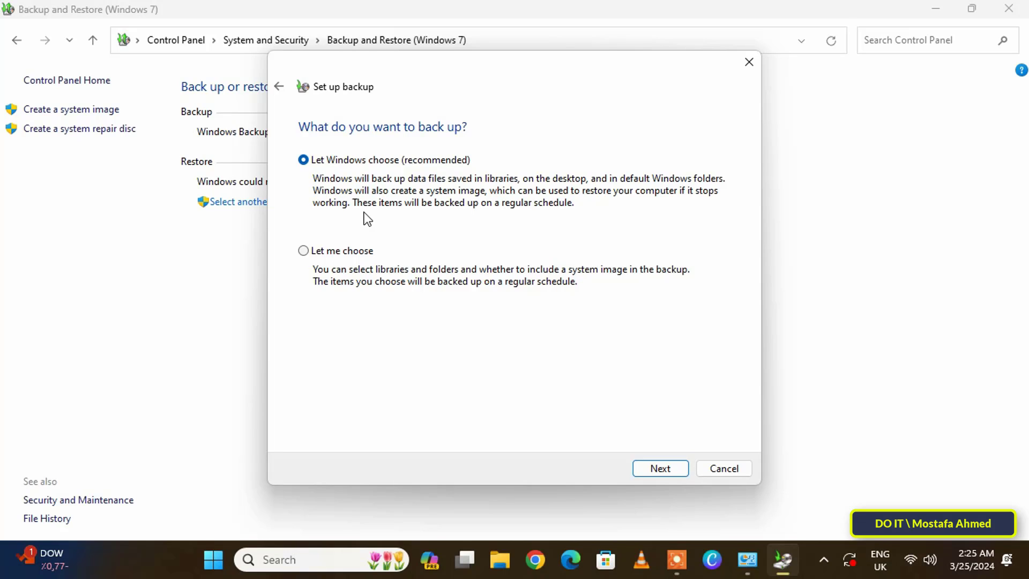
Step: Switch backup contents to Let me choose and continue to the drive and folder list
{"action": "left_click", "coordinate": [345, 256]}
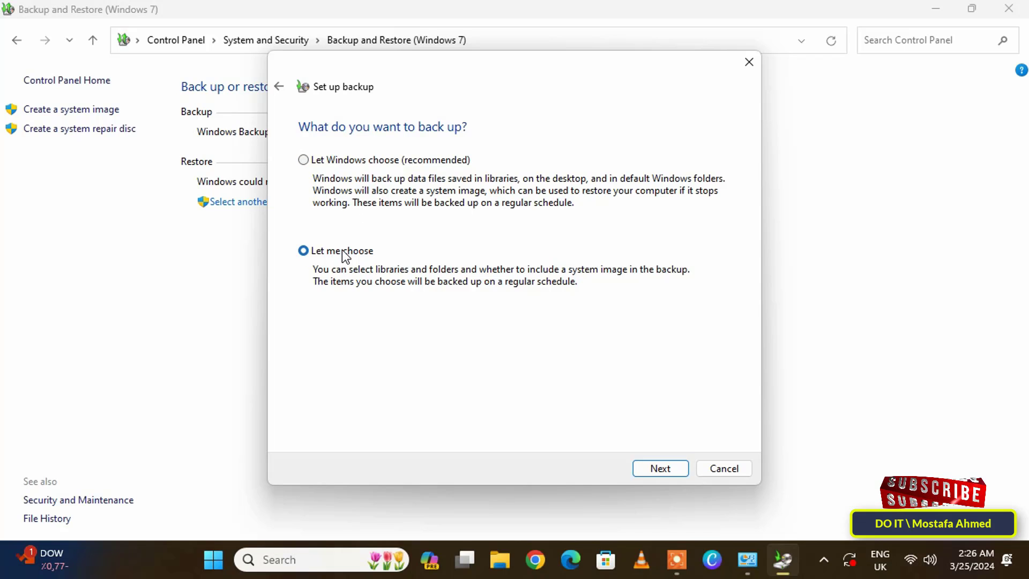
{"action": "left_click", "coordinate": [679, 471]}
Step: Expand C:\Users and the profile folder, and include Downloads and Desktop in the backup
{"action": "left_click", "coordinate": [323, 262]}
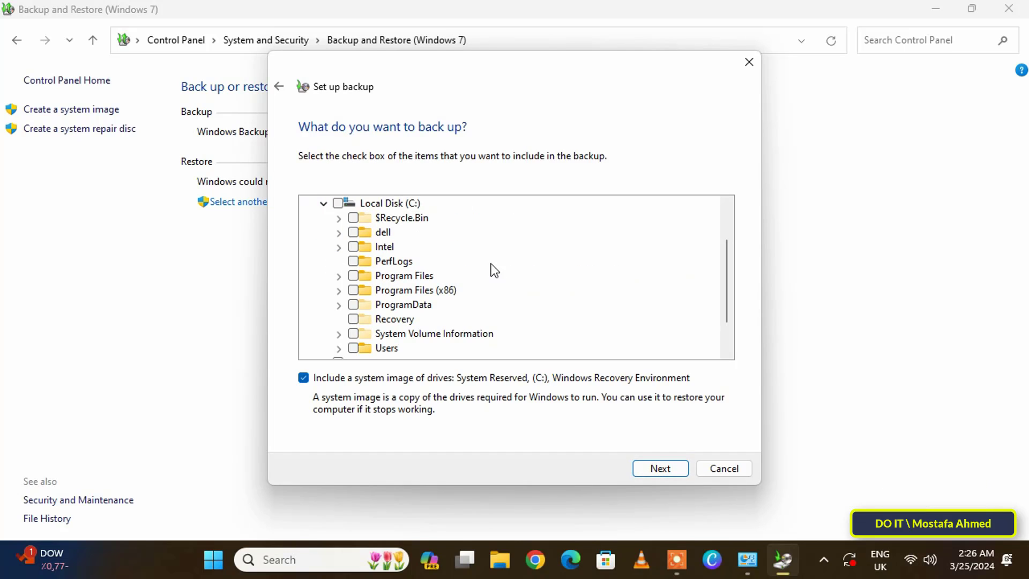
{"action": "scroll", "coordinate": [504, 268], "scroll_direction": "down", "scroll_amount": 2}
{"action": "double_click", "coordinate": [387, 301]}
{"action": "double_click", "coordinate": [403, 289]}
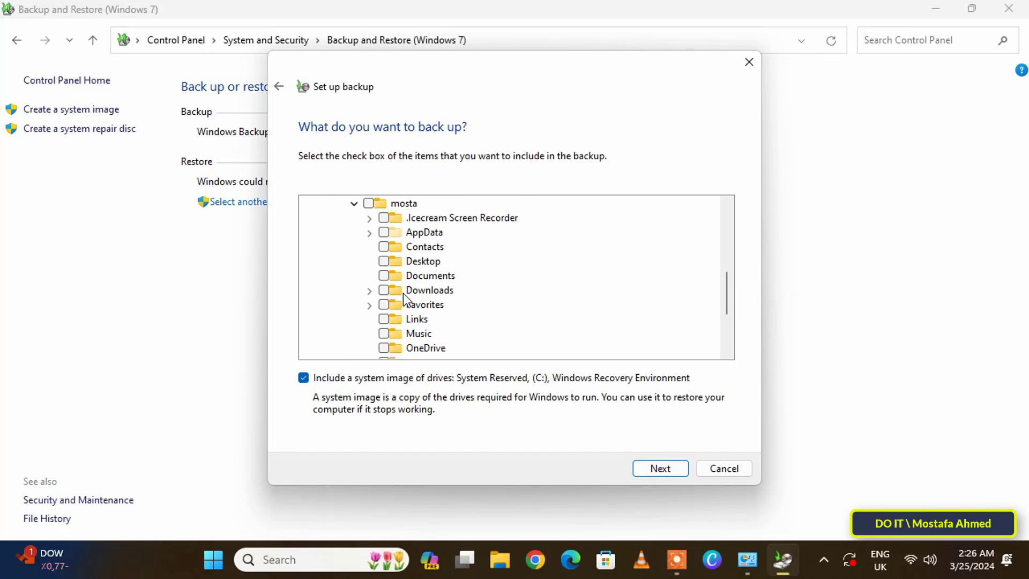
{"action": "left_click", "coordinate": [383, 290]}
{"action": "left_click", "coordinate": [384, 261]}
{"action": "scroll", "coordinate": [480, 332], "scroll_direction": "down", "scroll_amount": 1}
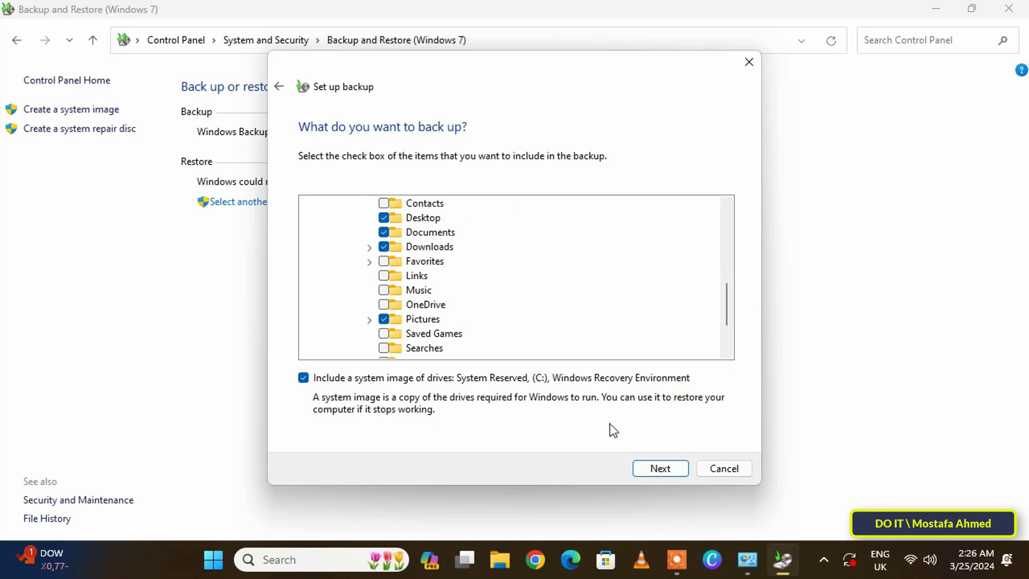
{"action": "scroll", "coordinate": [383, 274], "scroll_direction": "up", "scroll_amount": 2}
Step: Collapse the C: folder tree and briefly look inside Local Disk (E:)
{"action": "left_click", "coordinate": [354, 247]}
{"action": "left_click", "coordinate": [353, 290]}
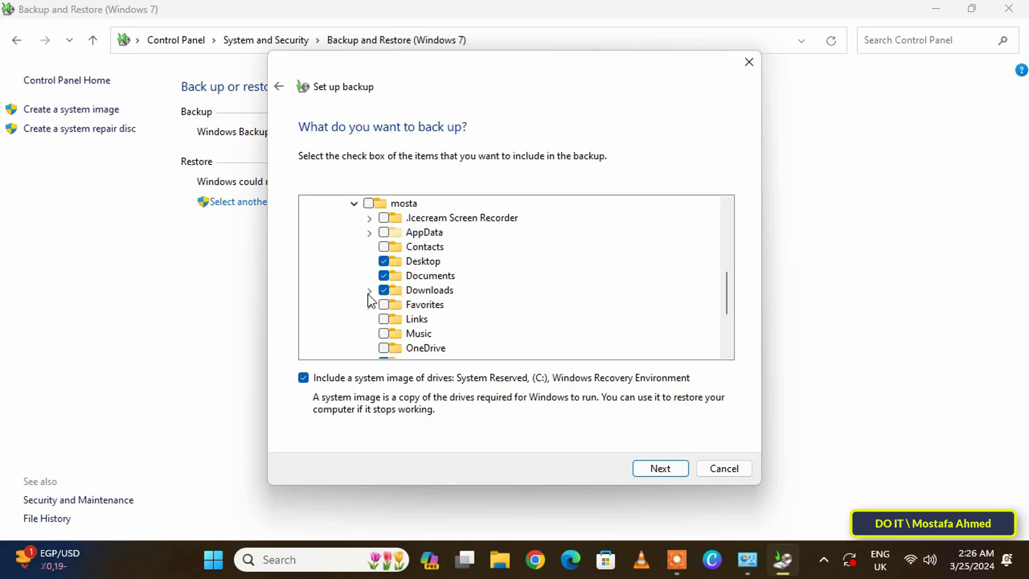
{"action": "left_click", "coordinate": [355, 204]}
{"action": "left_click", "coordinate": [340, 263]}
{"action": "left_click", "coordinate": [324, 285]}
{"action": "left_click", "coordinate": [324, 258]}
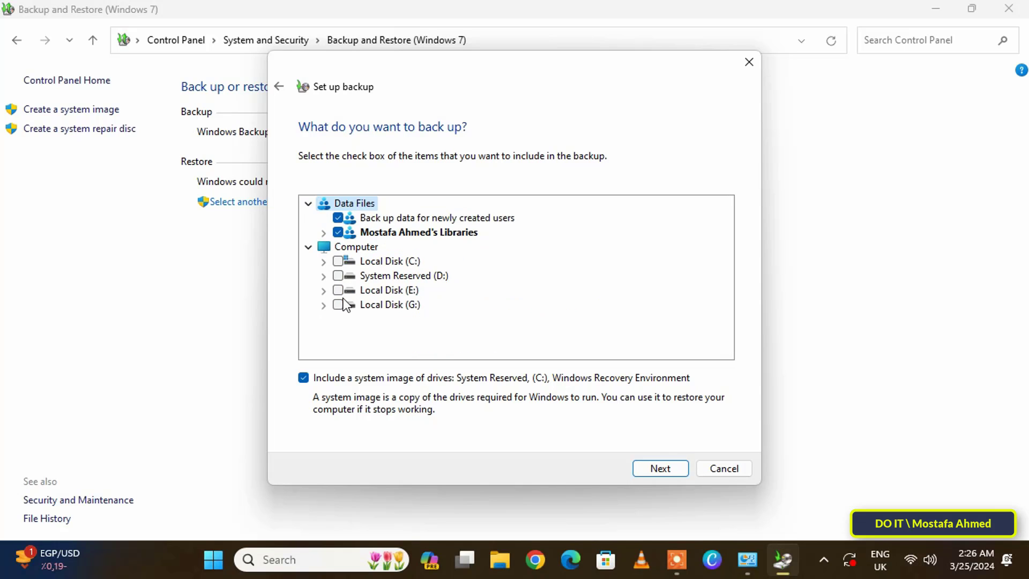
Step: Include the vodefobe SMS folder from Local Disk (G:) and continue to the settings review
{"action": "left_click", "coordinate": [325, 300]}
{"action": "scroll", "coordinate": [467, 306], "scroll_direction": "down", "scroll_amount": 6}
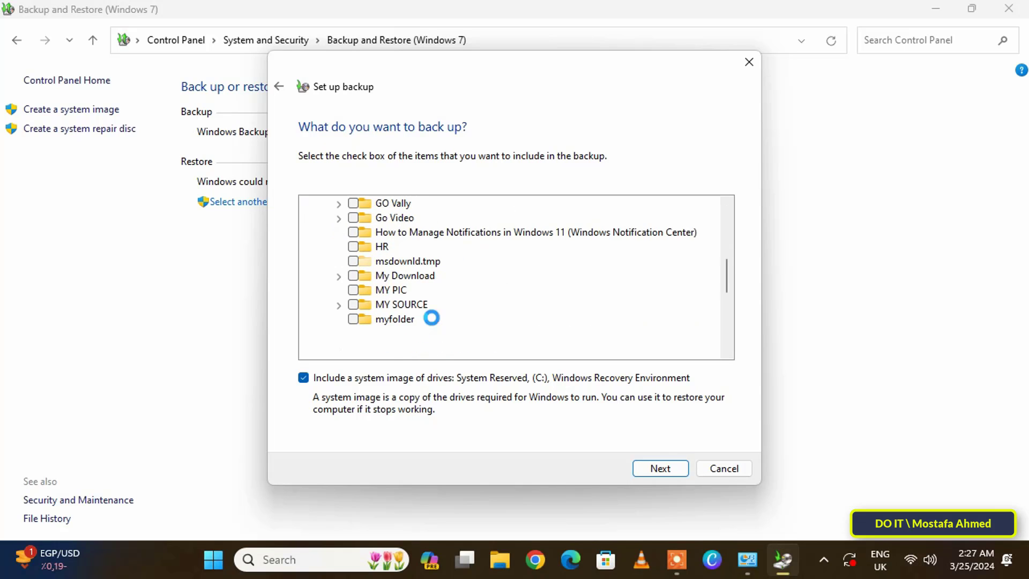
{"action": "scroll", "coordinate": [382, 322], "scroll_direction": "down", "scroll_amount": 2}
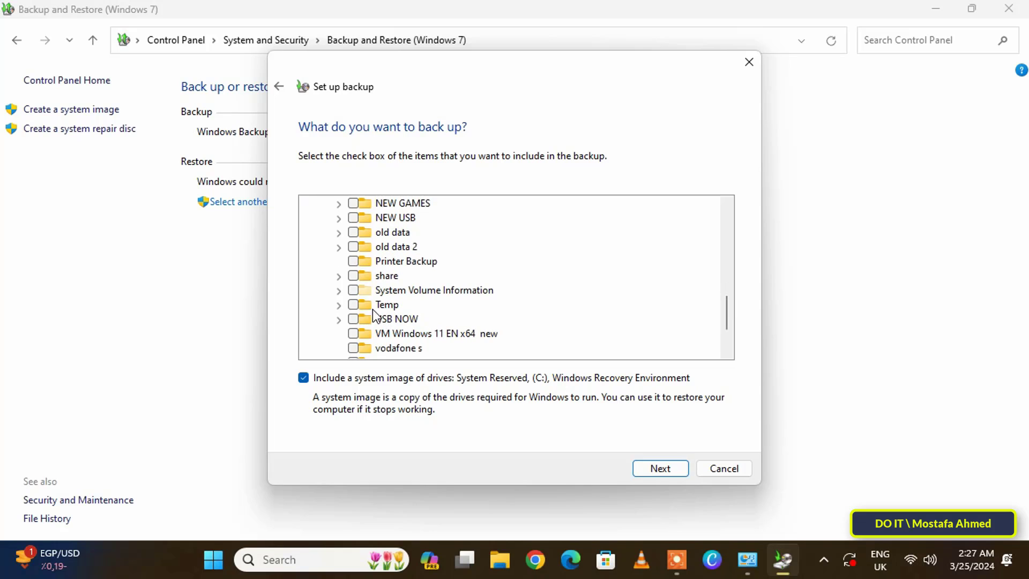
{"action": "left_click", "coordinate": [353, 319]}
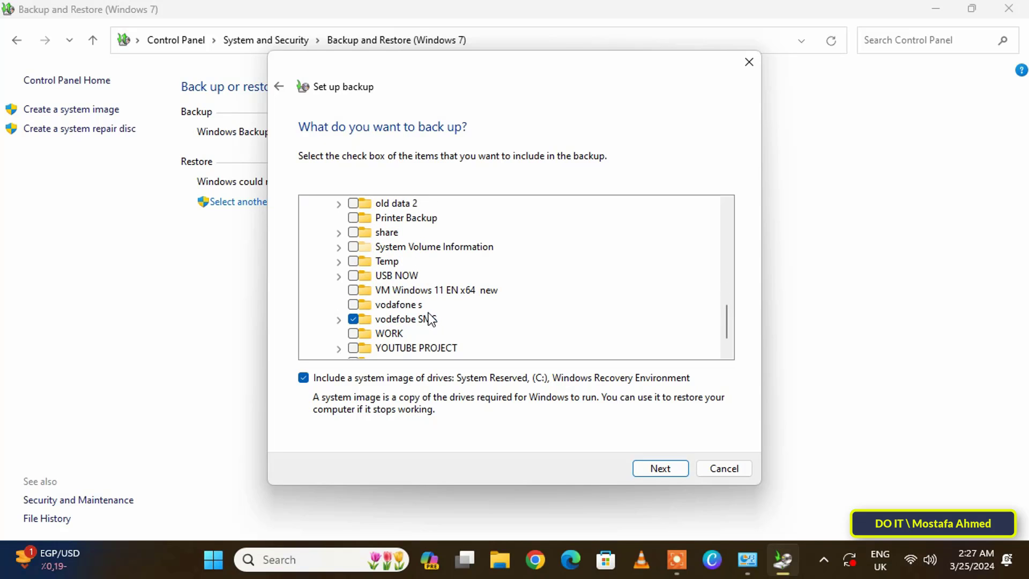
{"action": "scroll", "coordinate": [461, 321], "scroll_direction": "up", "scroll_amount": 10}
{"action": "left_click", "coordinate": [324, 261]}
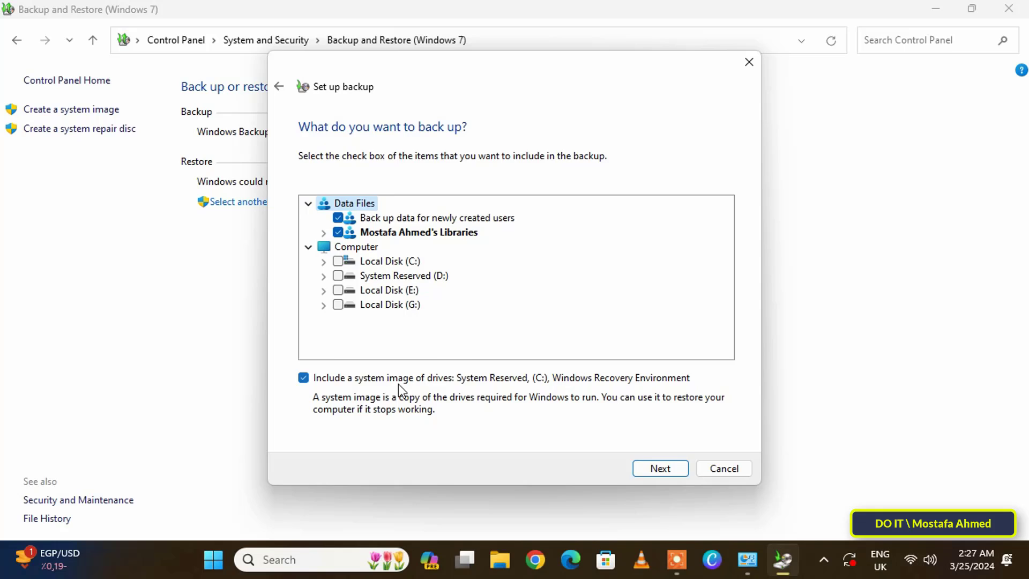
{"action": "left_click", "coordinate": [658, 469]}
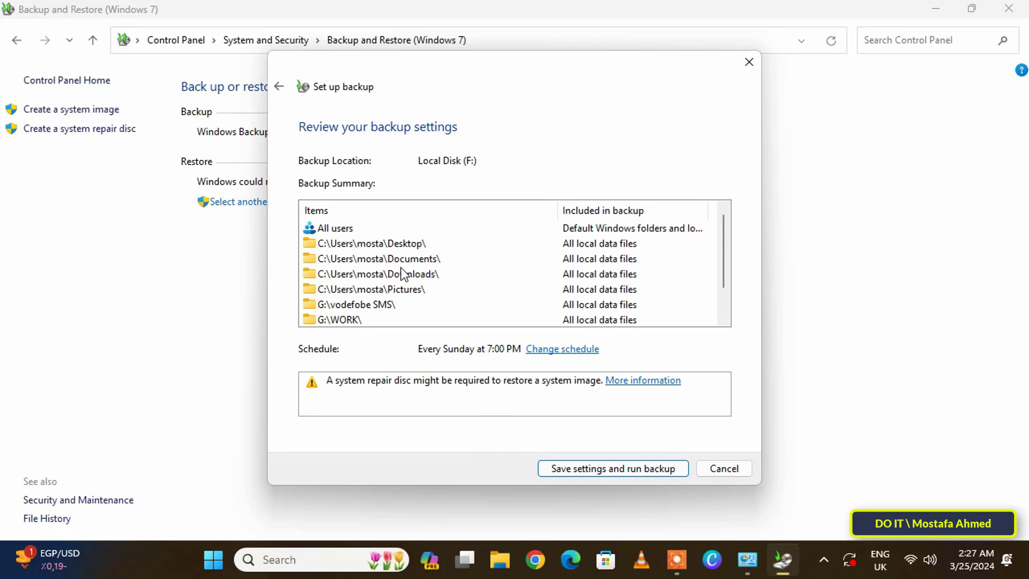
{"action": "scroll", "coordinate": [402, 271], "scroll_direction": "down", "scroll_amount": 2}
{"action": "scroll", "coordinate": [400, 271], "scroll_direction": "up", "scroll_amount": 2}
{"action": "scroll", "coordinate": [403, 252], "scroll_direction": "down", "scroll_amount": 2}
{"action": "scroll", "coordinate": [405, 259], "scroll_direction": "up", "scroll_amount": 2}
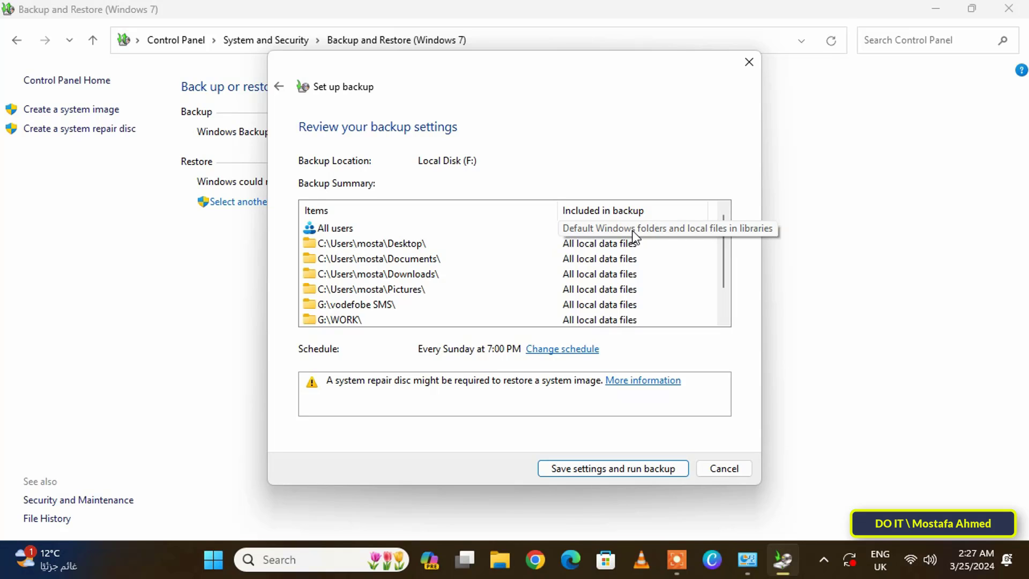
Step: Schedule the backup for Daily at 3:00 AM, then save settings and run the backup
{"action": "left_click", "coordinate": [573, 351]}
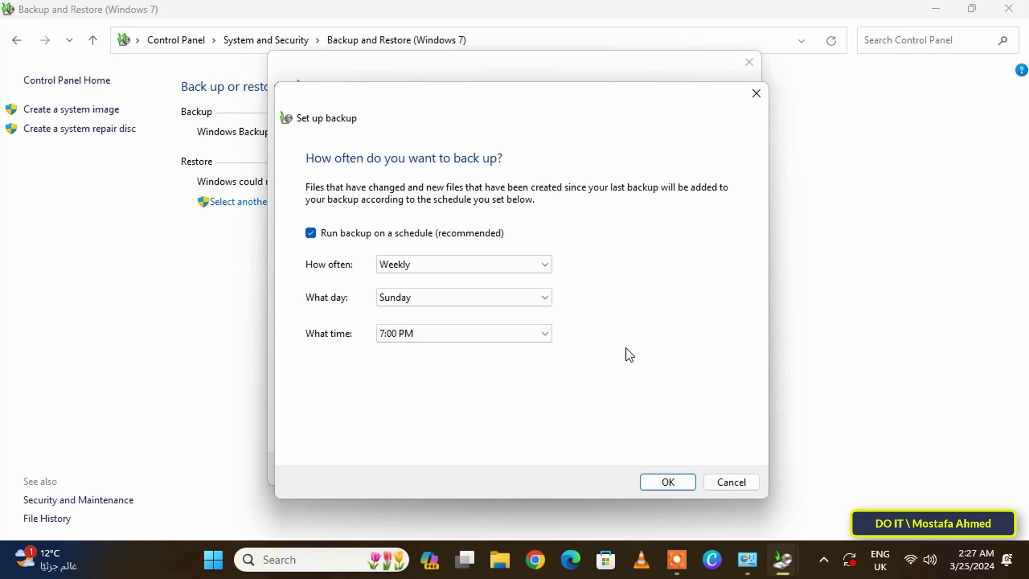
{"action": "left_click", "coordinate": [546, 266]}
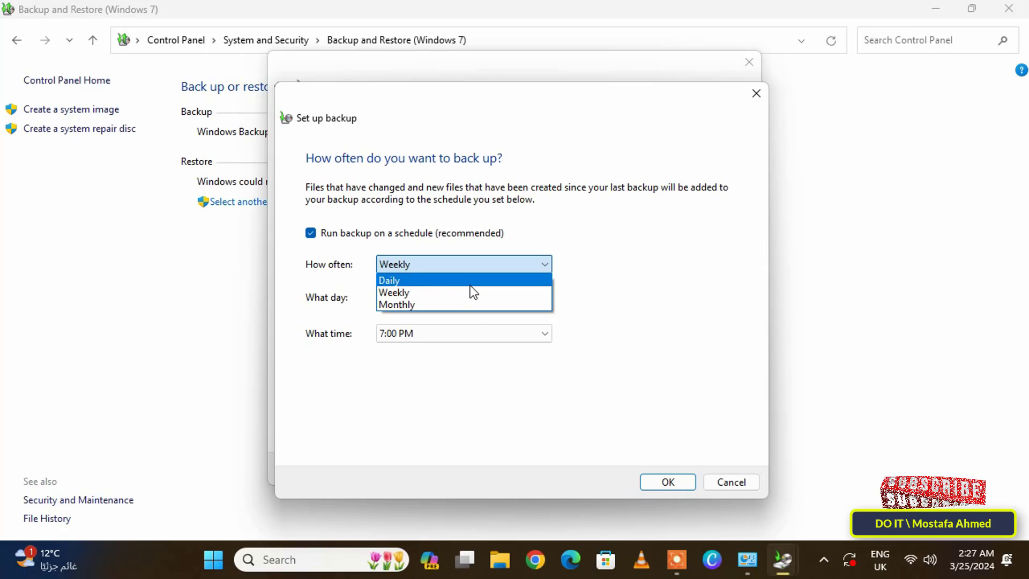
{"action": "left_click", "coordinate": [565, 310]}
{"action": "left_click", "coordinate": [551, 297]}
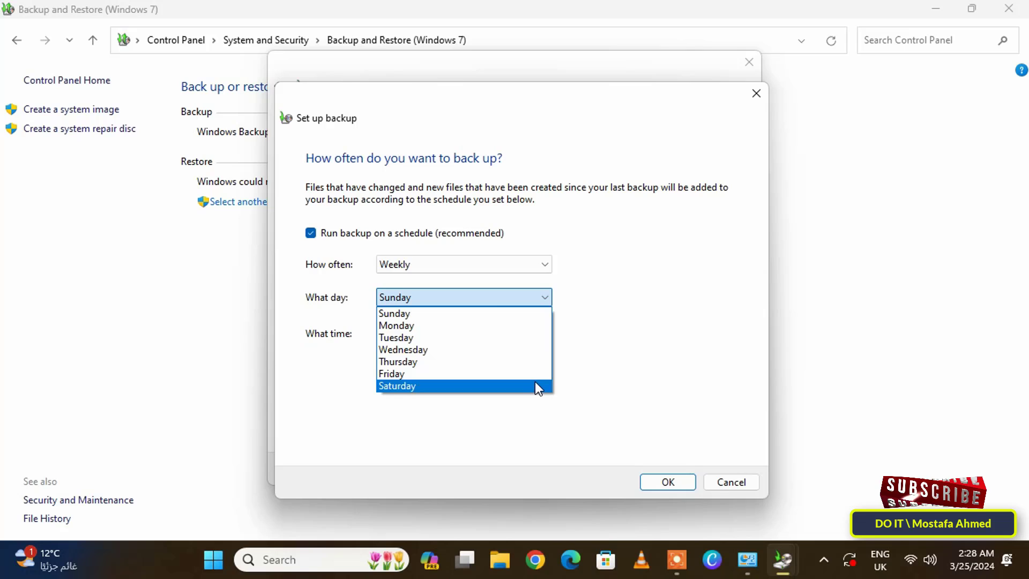
{"action": "left_click", "coordinate": [646, 317]}
{"action": "left_click", "coordinate": [545, 265]}
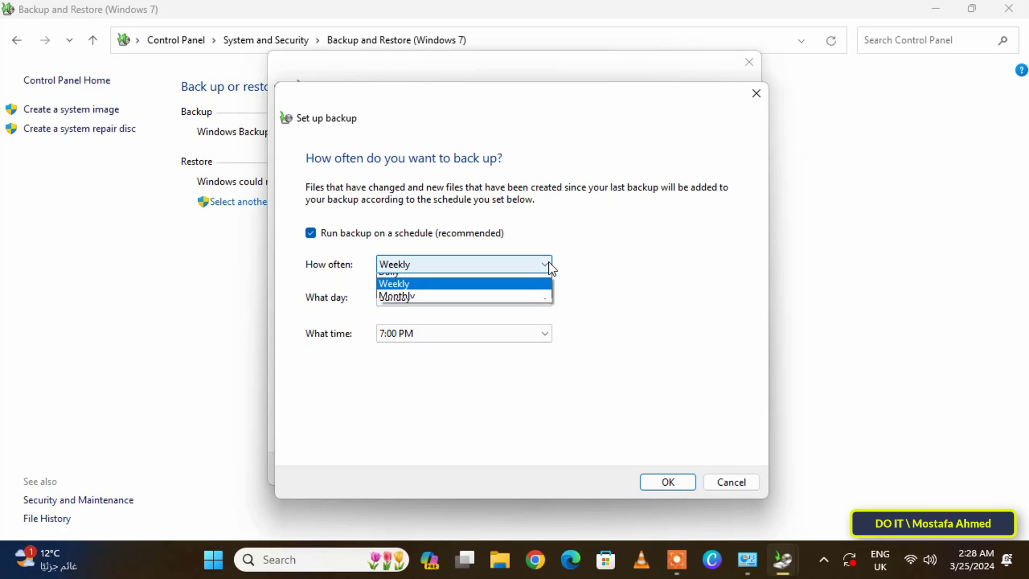
{"action": "left_click", "coordinate": [485, 277]}
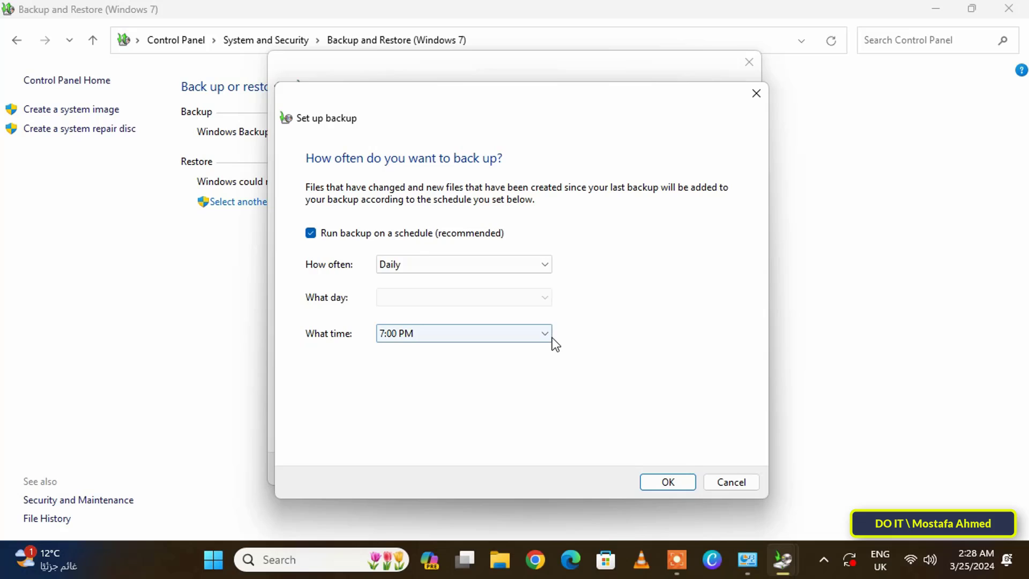
{"action": "left_click", "coordinate": [547, 335]}
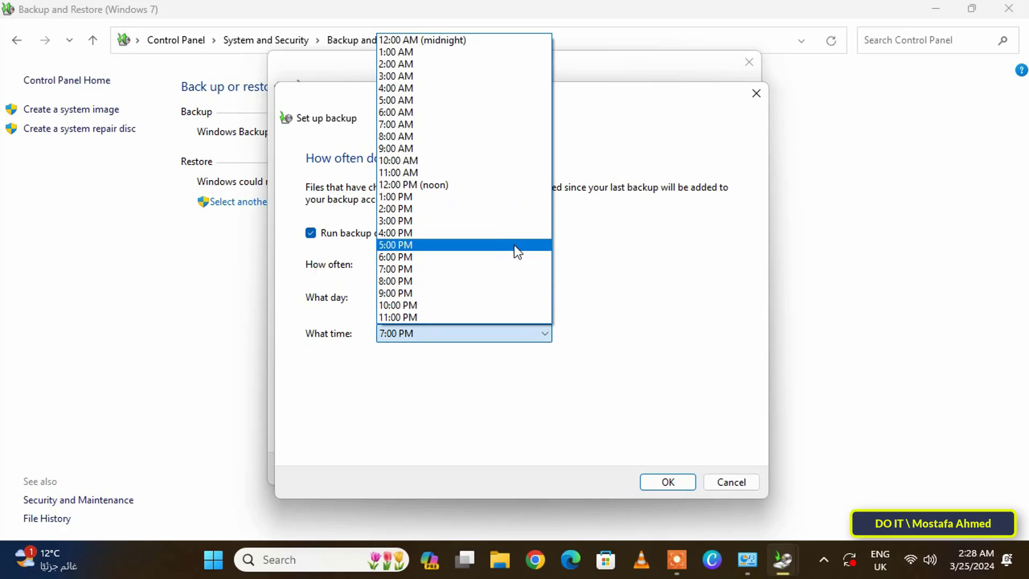
{"action": "left_click", "coordinate": [419, 77]}
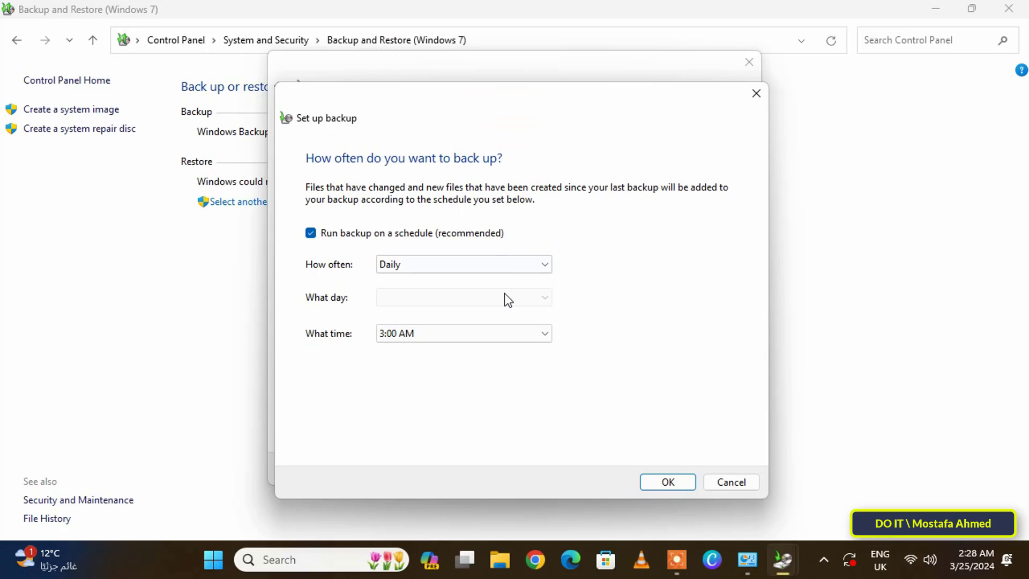
{"action": "left_click", "coordinate": [665, 483]}
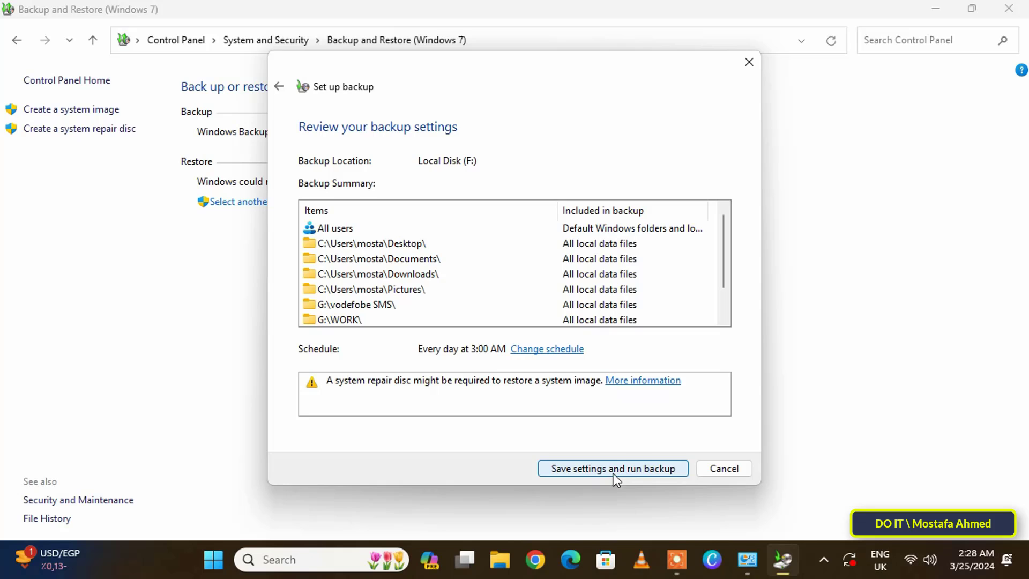
{"action": "left_click", "coordinate": [600, 472]}
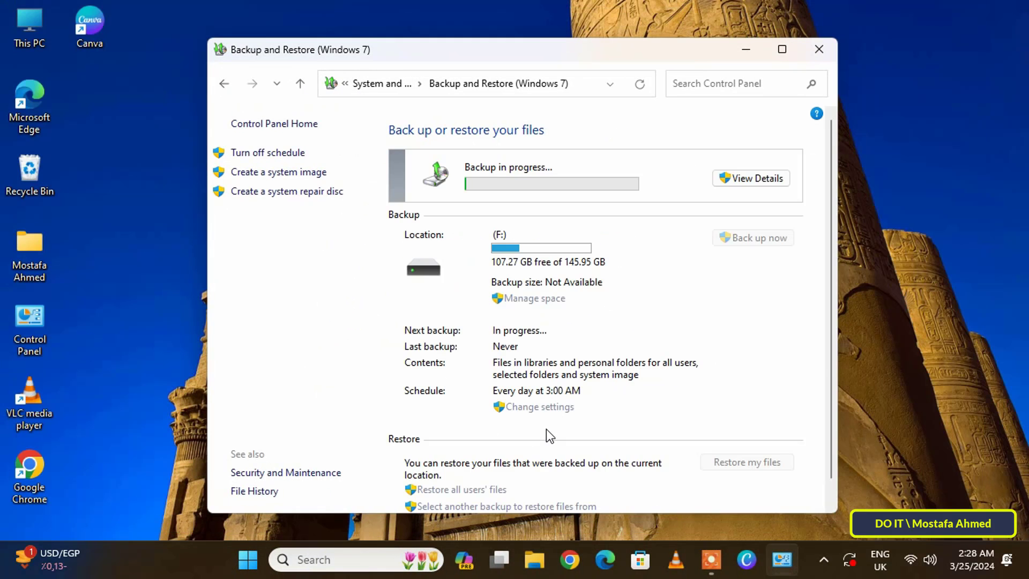
Step: Maximize the Backup and Restore window to watch the backup progress
{"action": "left_click", "coordinate": [782, 51]}
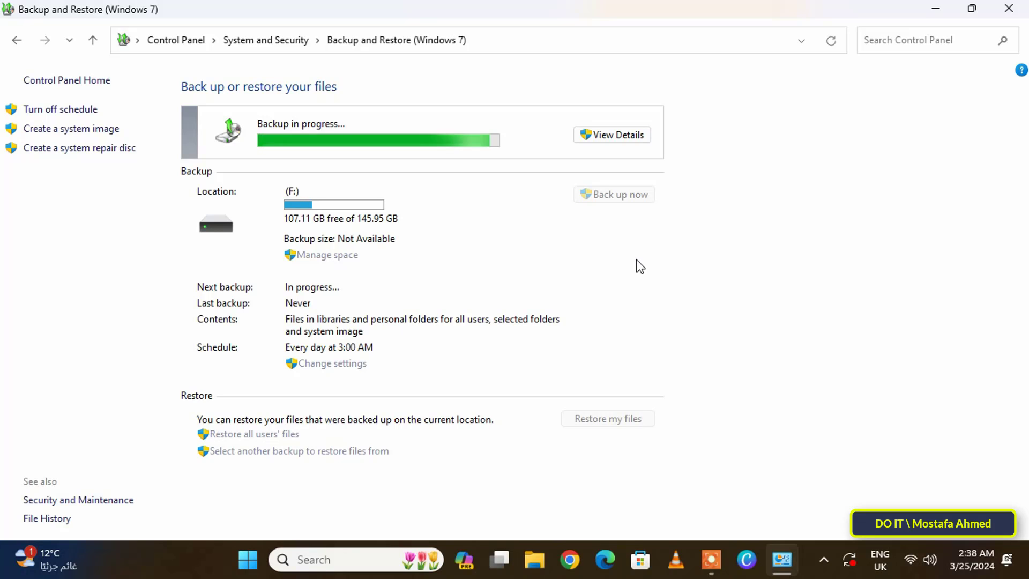
Step: Minimize Backup and Restore, open Local Disk (F:) from This PC, and select WindowsImageBackup
{"action": "left_click", "coordinate": [937, 11]}
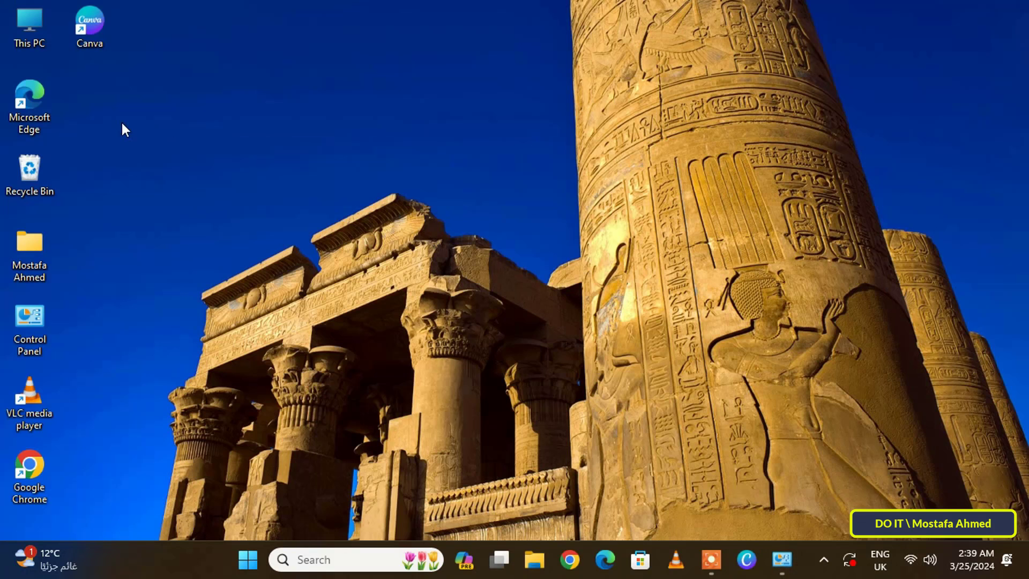
{"action": "double_click", "coordinate": [27, 34]}
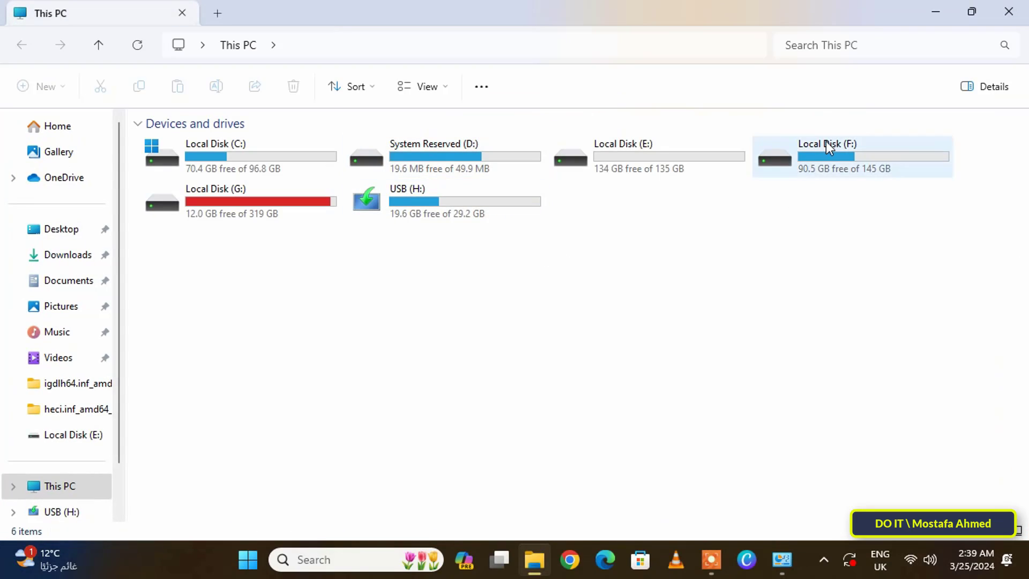
{"action": "double_click", "coordinate": [830, 147]}
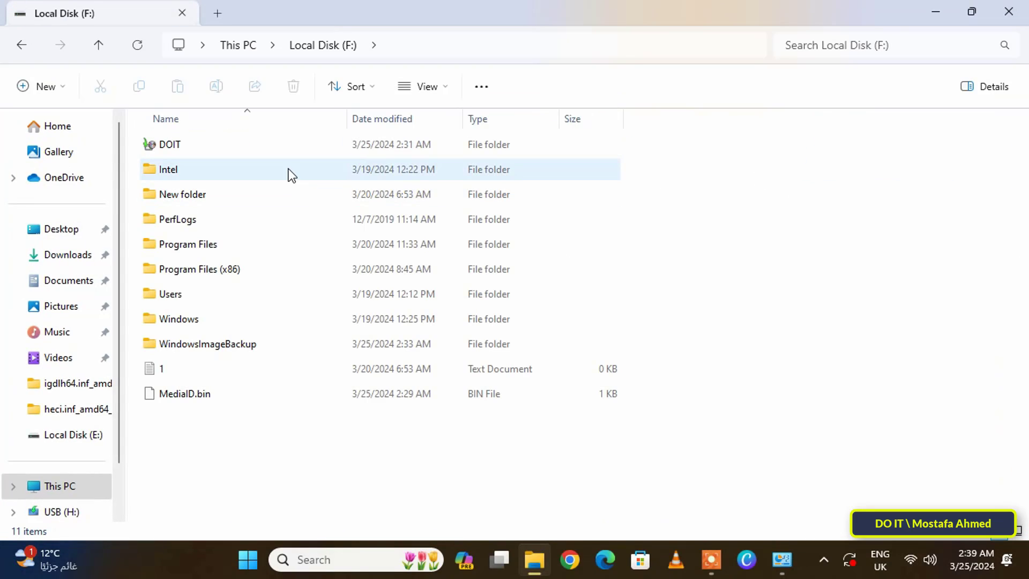
{"action": "left_click", "coordinate": [256, 346]}
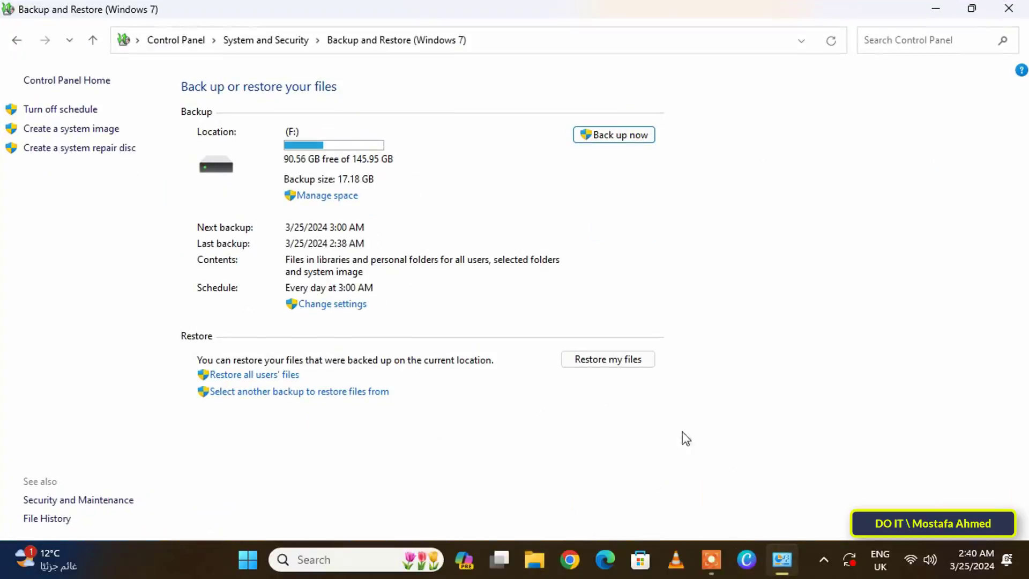
{"action": "left_click", "coordinate": [186, 44]}
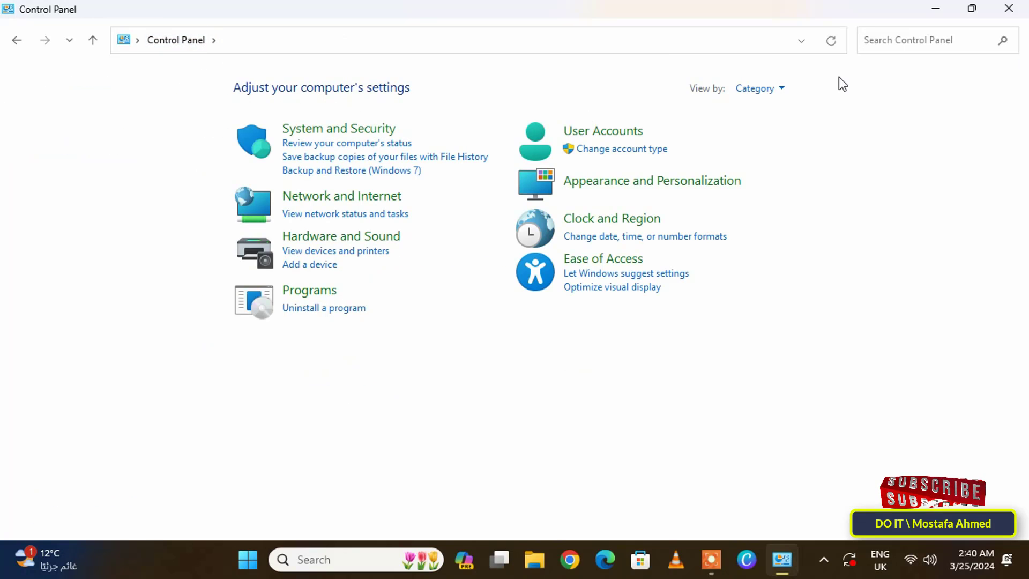
{"action": "left_click", "coordinate": [333, 128]}
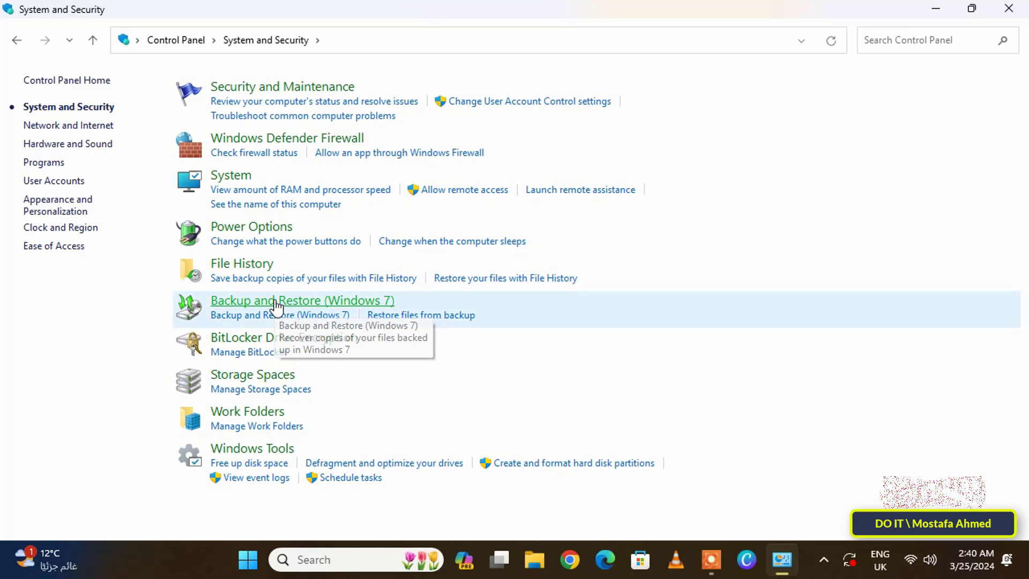
{"action": "left_click", "coordinate": [275, 301]}
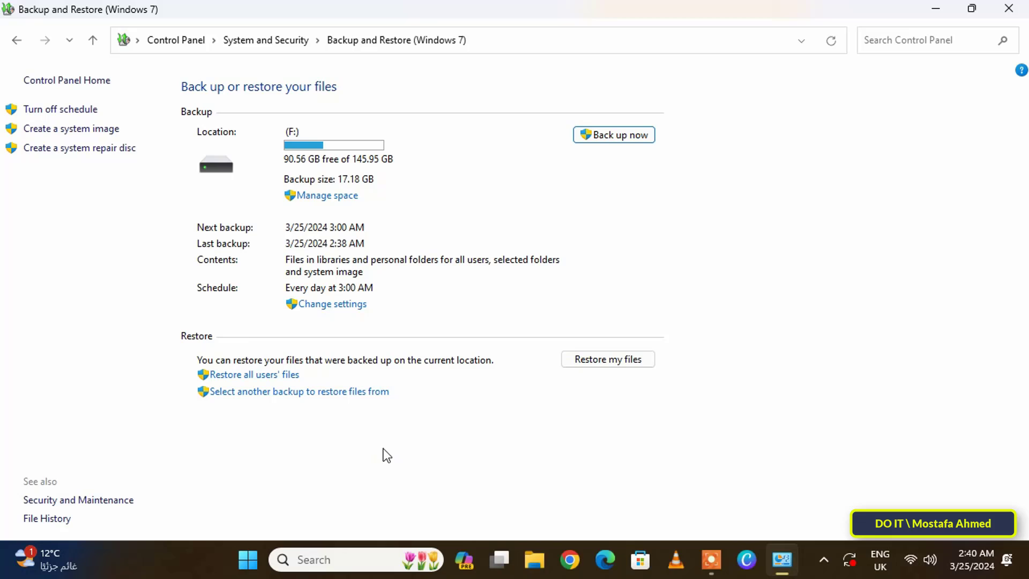
Step: Start Restore my files and choose the 3/25/2024 2:28:46 AM backup
{"action": "left_click", "coordinate": [605, 362]}
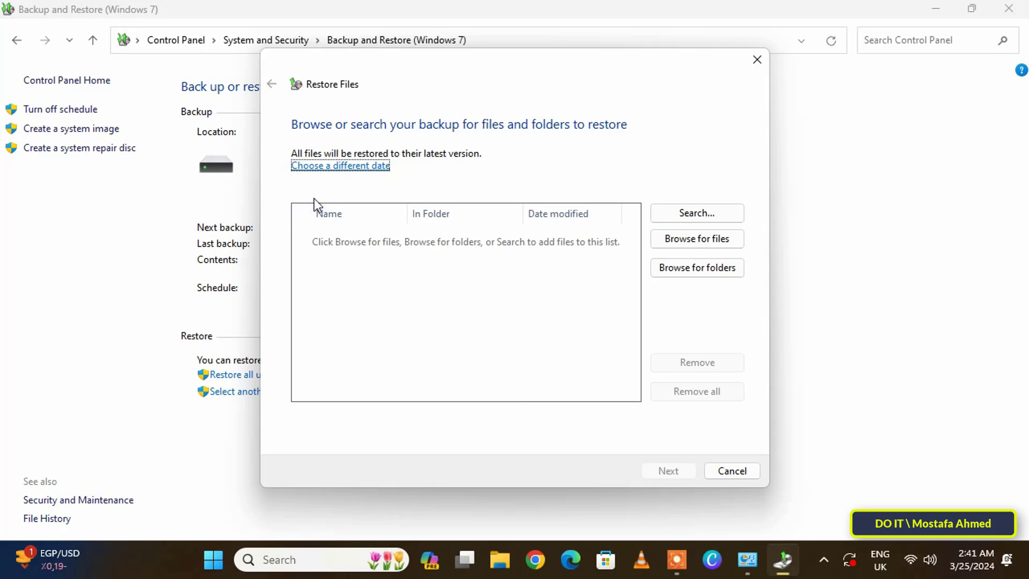
{"action": "left_click", "coordinate": [356, 165]}
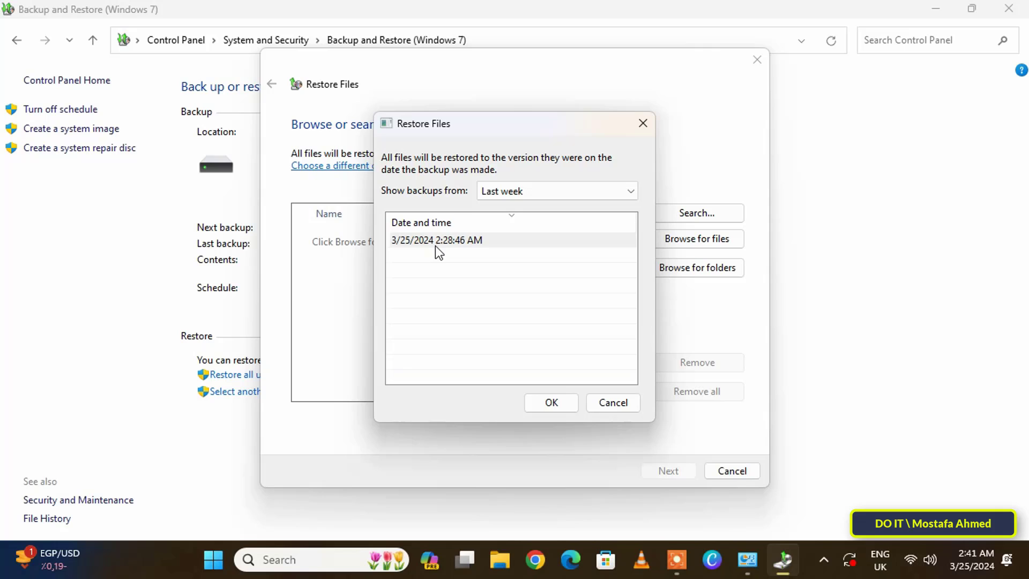
{"action": "left_click", "coordinate": [413, 241]}
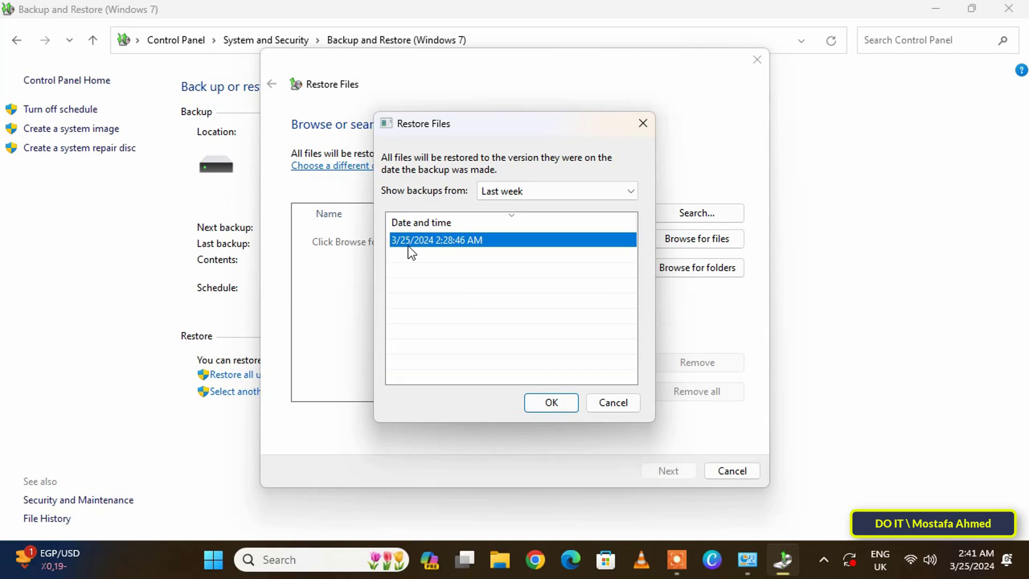
{"action": "left_click", "coordinate": [539, 406]}
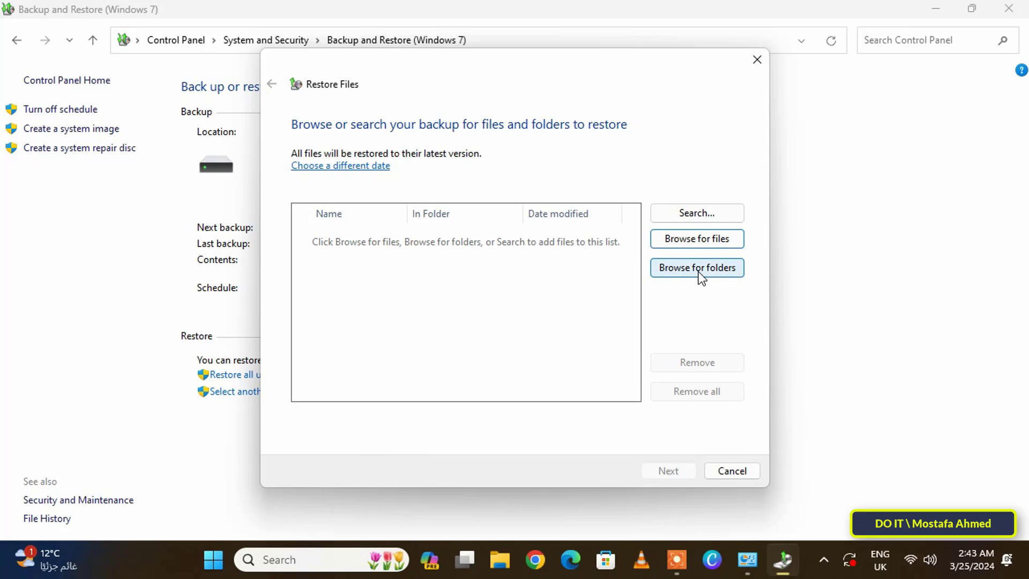
Step: Add the Backup of C: and Backup of G: folders to the restore list
{"action": "left_click", "coordinate": [699, 271]}
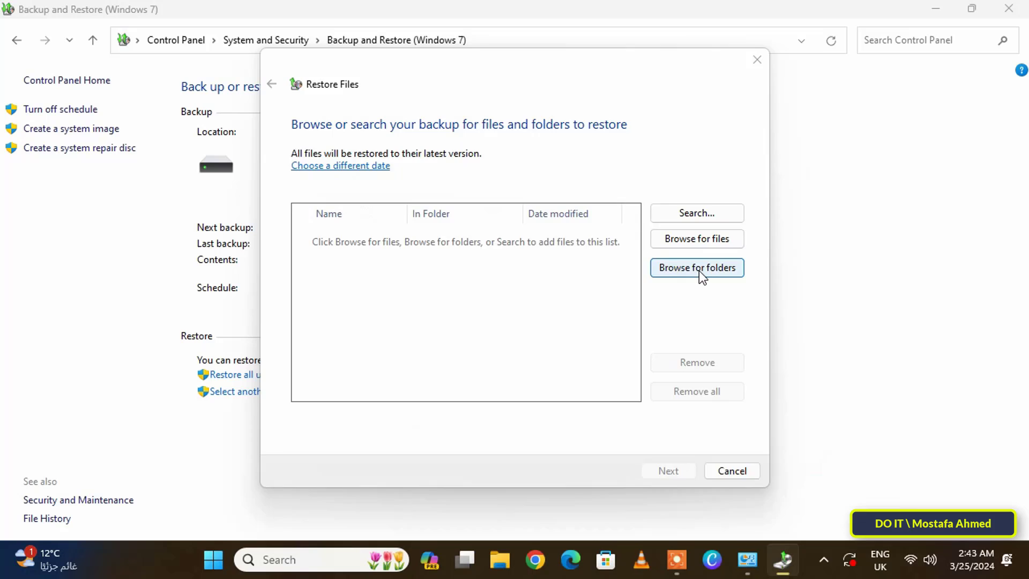
{"action": "left_click", "coordinate": [542, 199]}
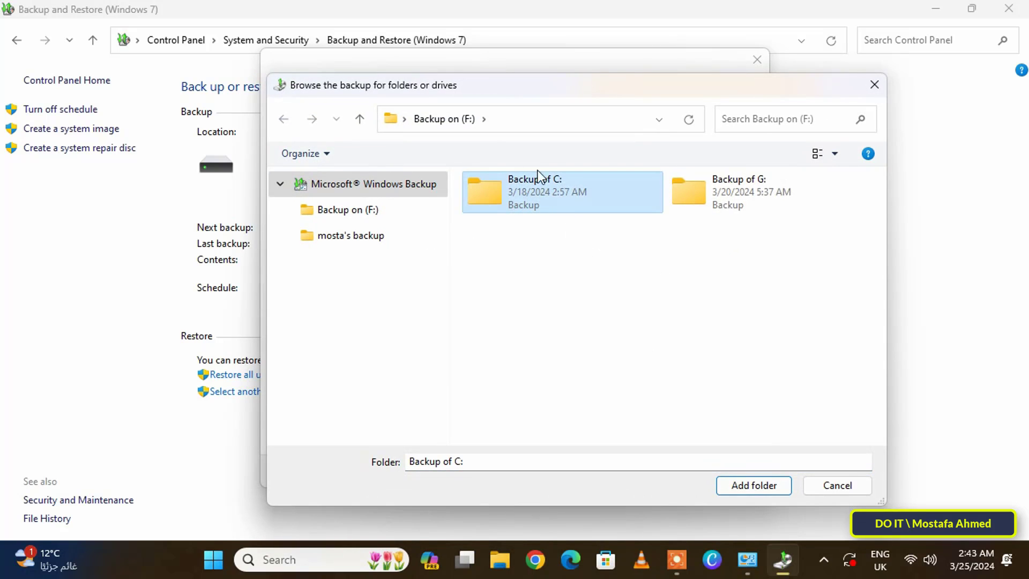
{"action": "left_click", "coordinate": [754, 489]}
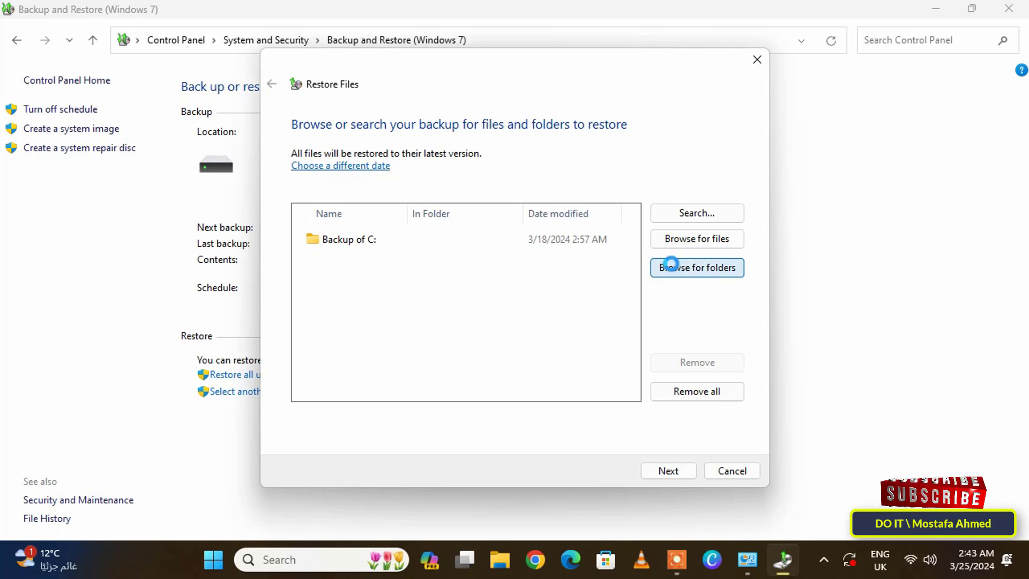
{"action": "left_click", "coordinate": [669, 268]}
{"action": "left_click", "coordinate": [756, 195]}
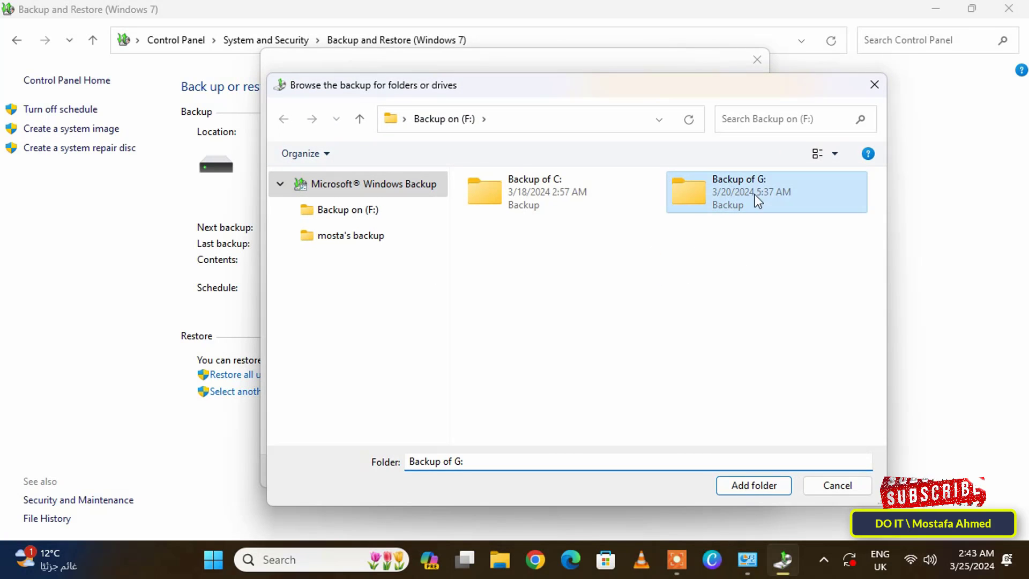
{"action": "left_click", "coordinate": [753, 489]}
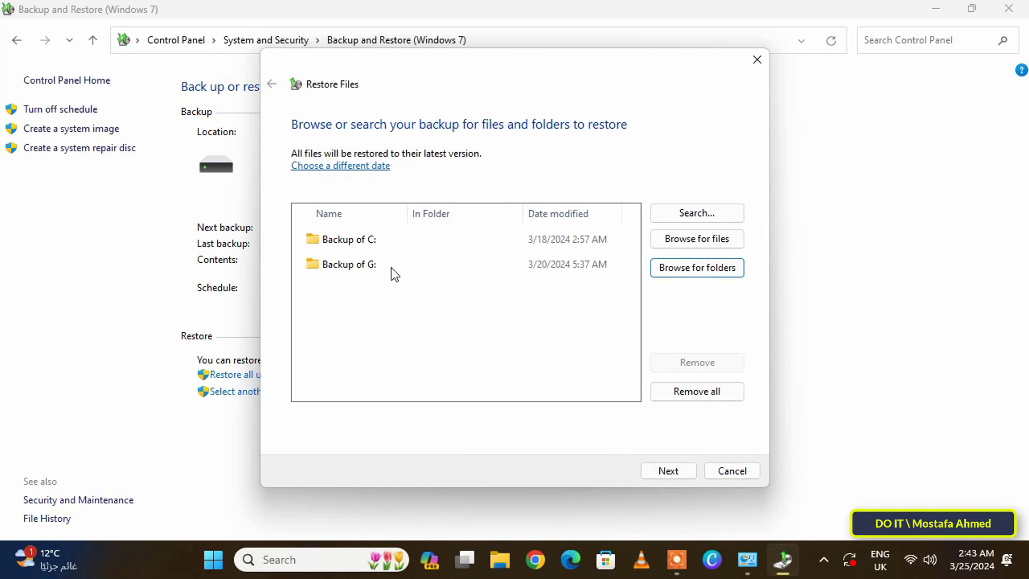
Step: Choose to restore the files to a different location instead of the original
{"action": "left_click", "coordinate": [676, 472]}
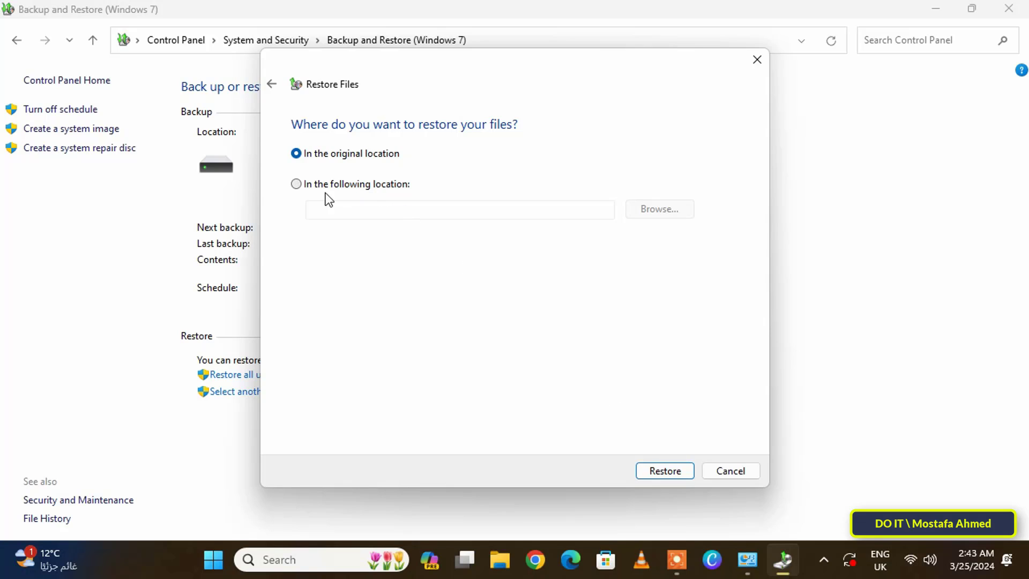
{"action": "left_click", "coordinate": [347, 188]}
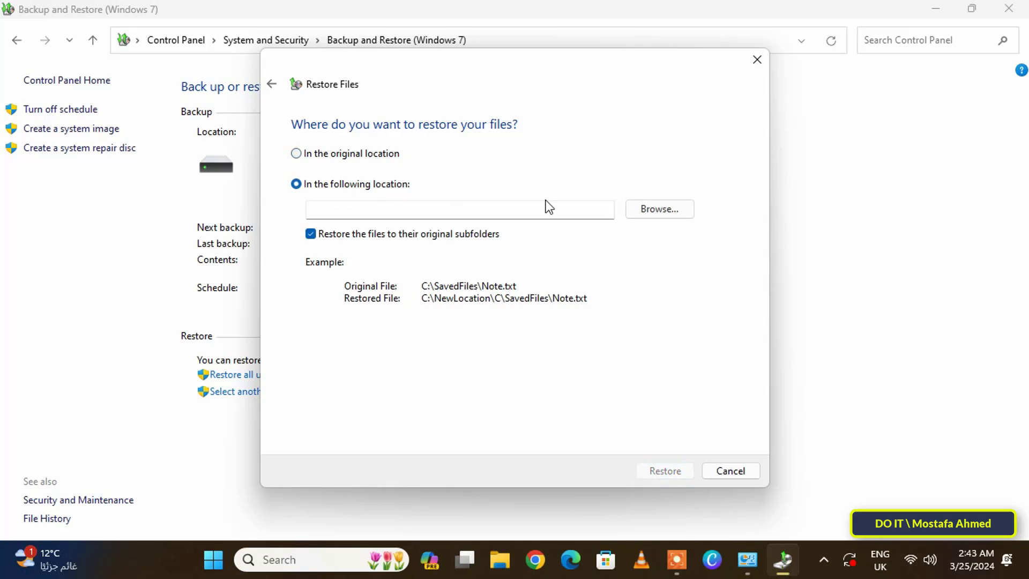
{"action": "left_click", "coordinate": [347, 209]}
Step: Create a new Restore folder on Local Disk (E:) as destination and start the restore
{"action": "left_click", "coordinate": [659, 209]}
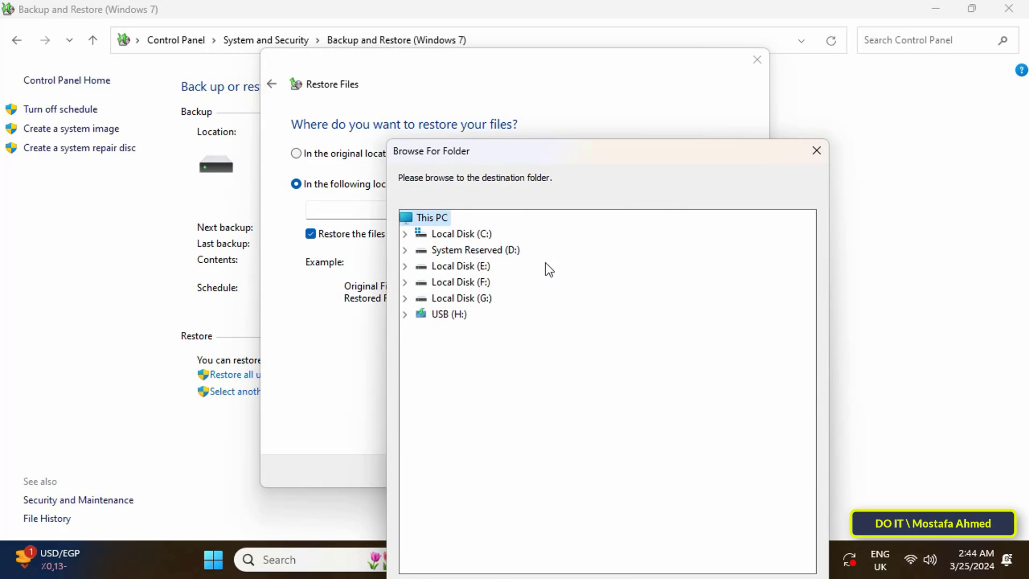
{"action": "double_click", "coordinate": [483, 267]}
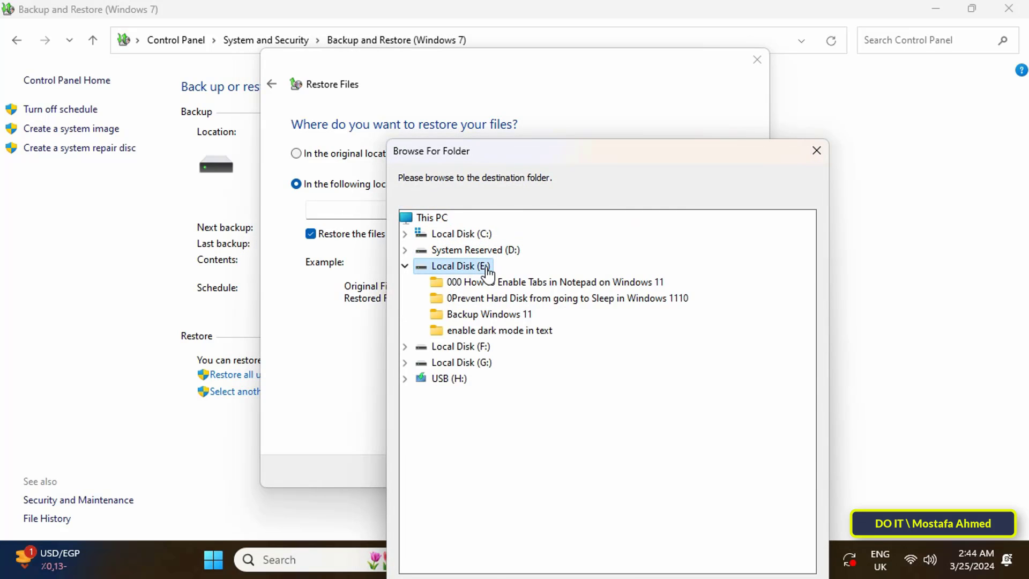
{"action": "left_click", "coordinate": [468, 504]}
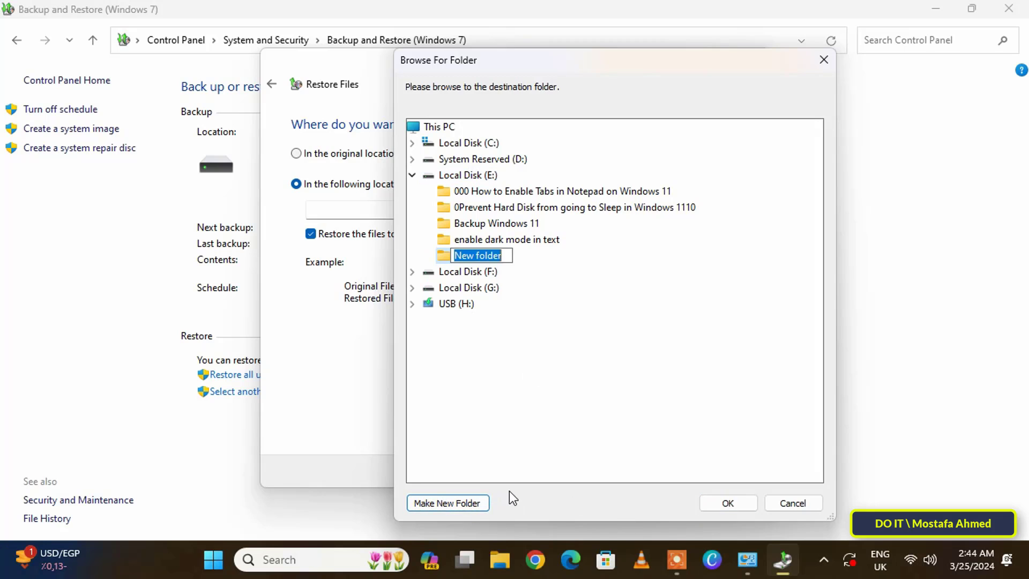
{"action": "type", "text": "Restore"}
{"action": "key", "text": "Return"}
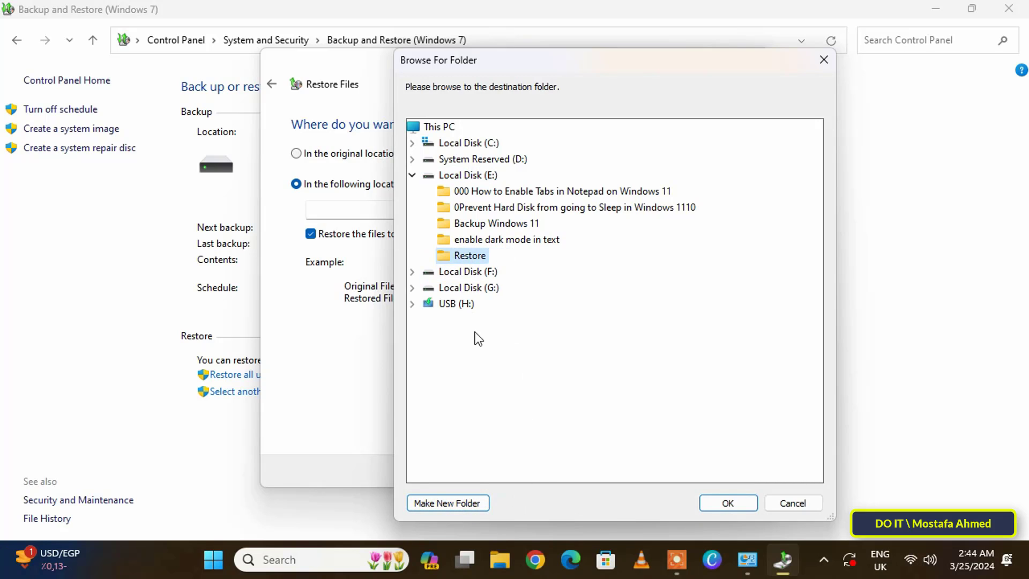
{"action": "left_click", "coordinate": [728, 503]}
{"action": "left_click", "coordinate": [661, 470]}
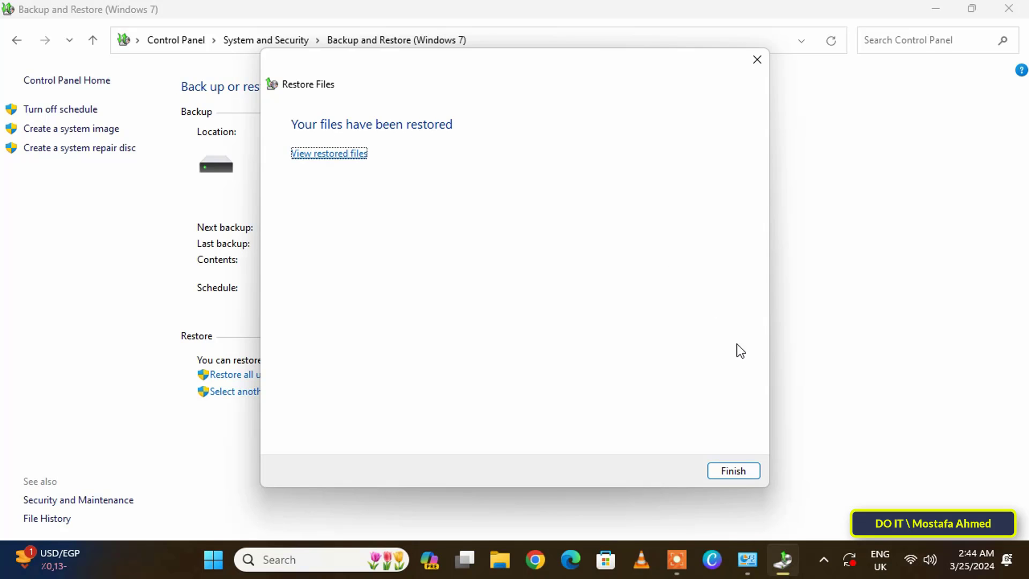
Step: Finish the Restore Files wizard and minimize the Backup and Restore window
{"action": "left_click", "coordinate": [735, 472]}
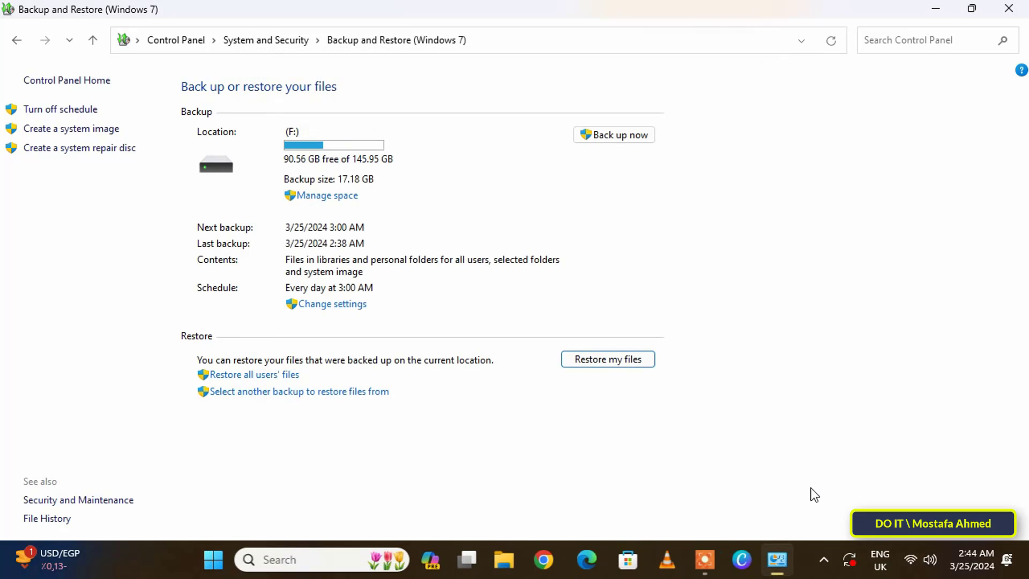
{"action": "left_click", "coordinate": [939, 12]}
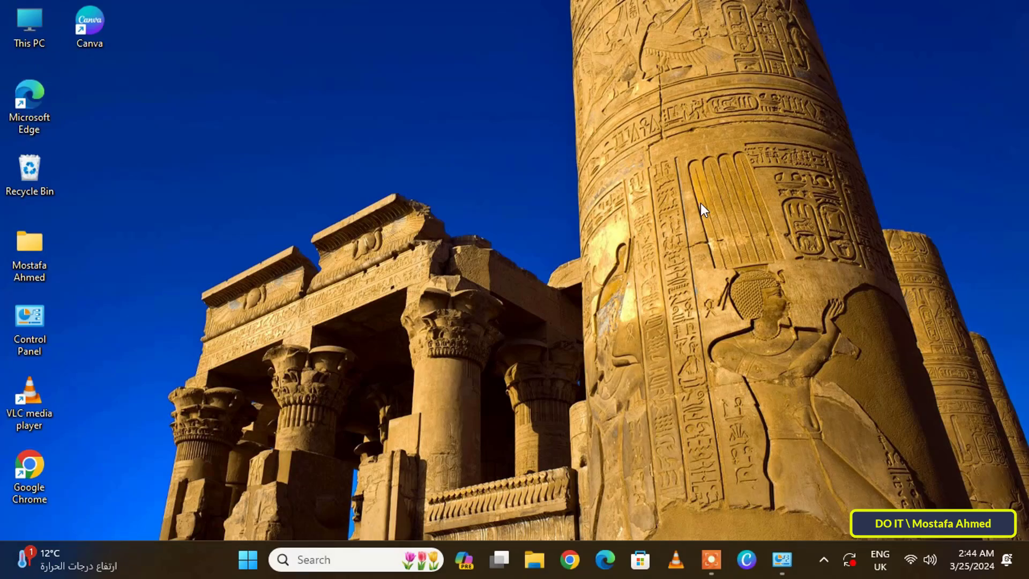